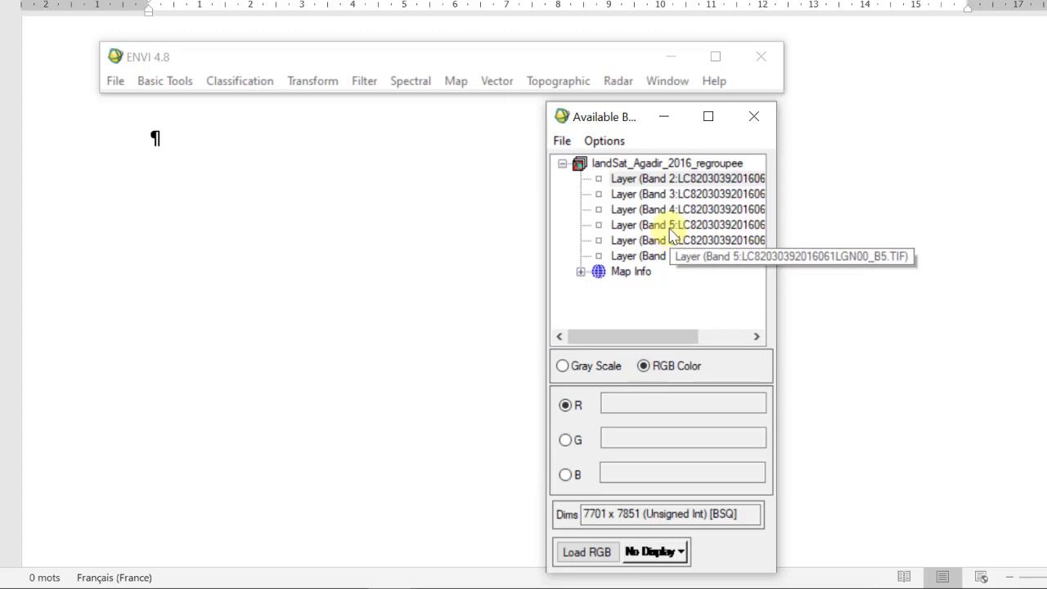
Step: Load an RGB composite of landSat_Agadir_2016_regroupee with Band 5 as red, Band 4 as green and Band 3 as blue
{"action": "left_click", "coordinate": [669, 225]}
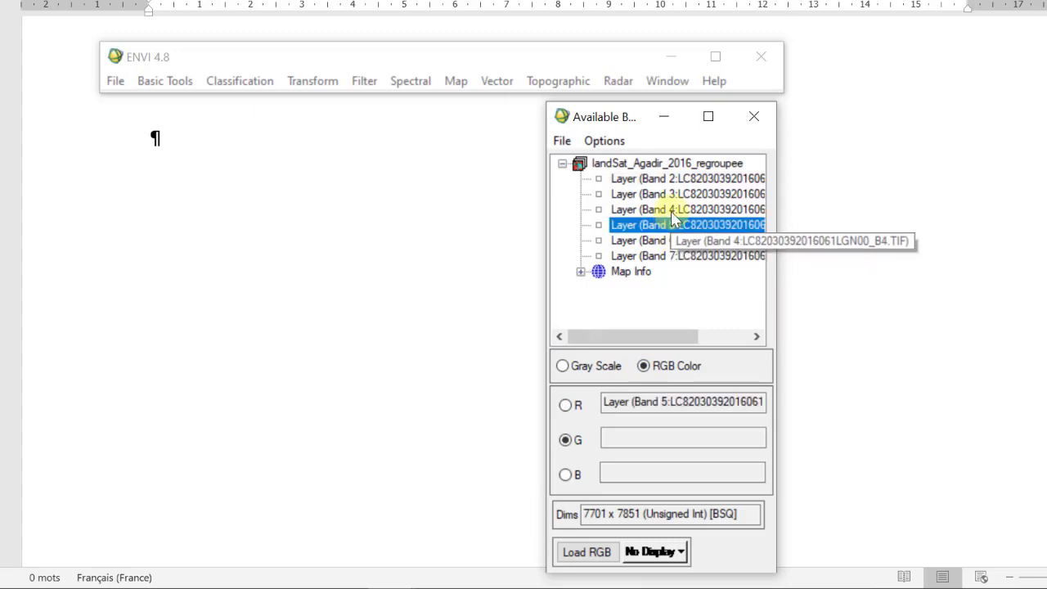
{"action": "left_click", "coordinate": [670, 210]}
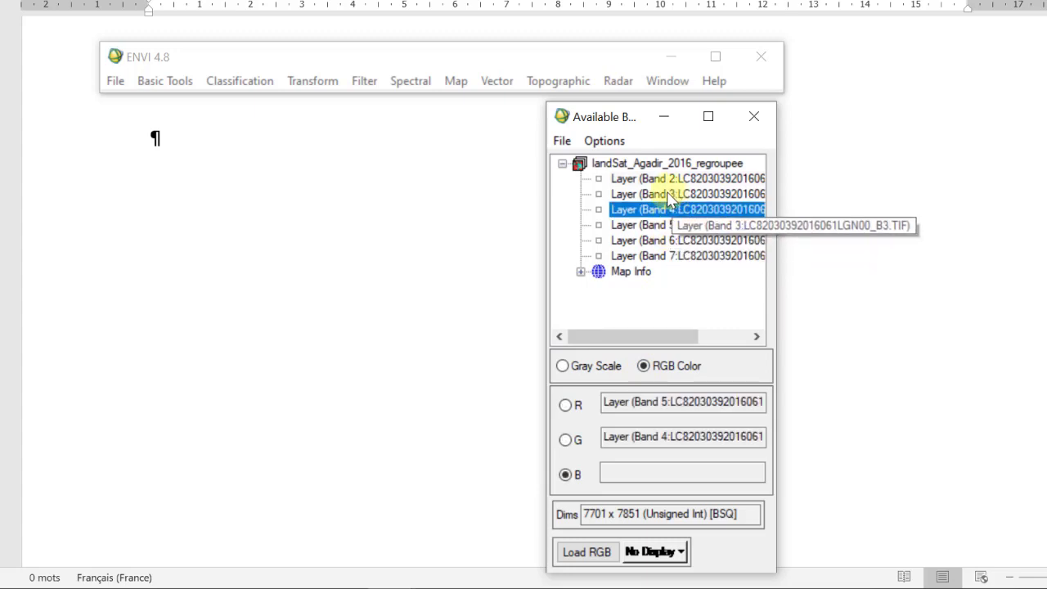
{"action": "left_click", "coordinate": [670, 194]}
{"action": "left_click", "coordinate": [612, 551]}
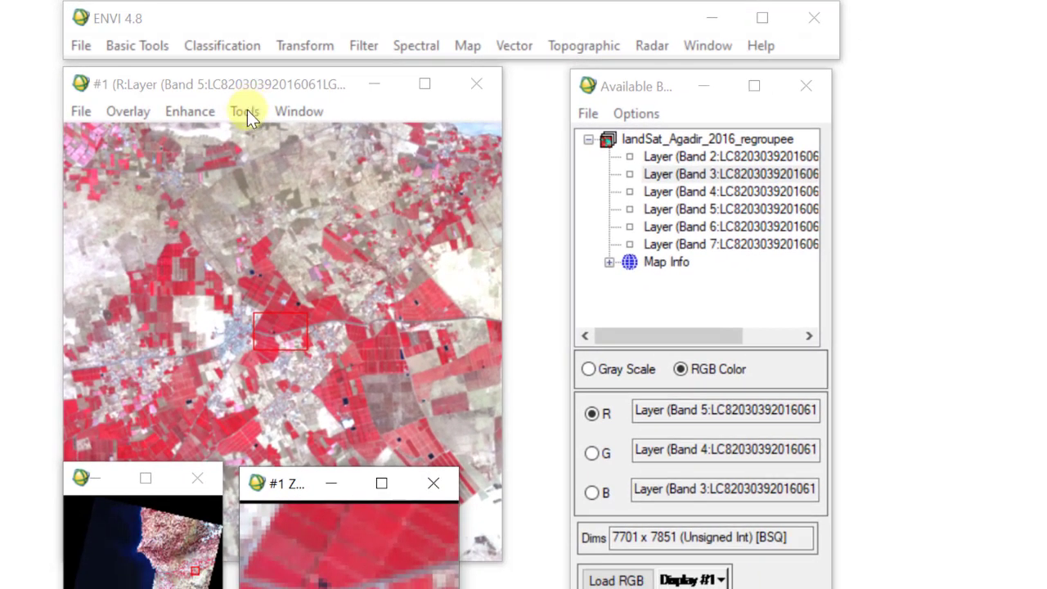
Step: Extract the 2 pixel average spectrum of a red vegetation field with the Spectral Pixel Editor
{"action": "left_click", "coordinate": [247, 110]}
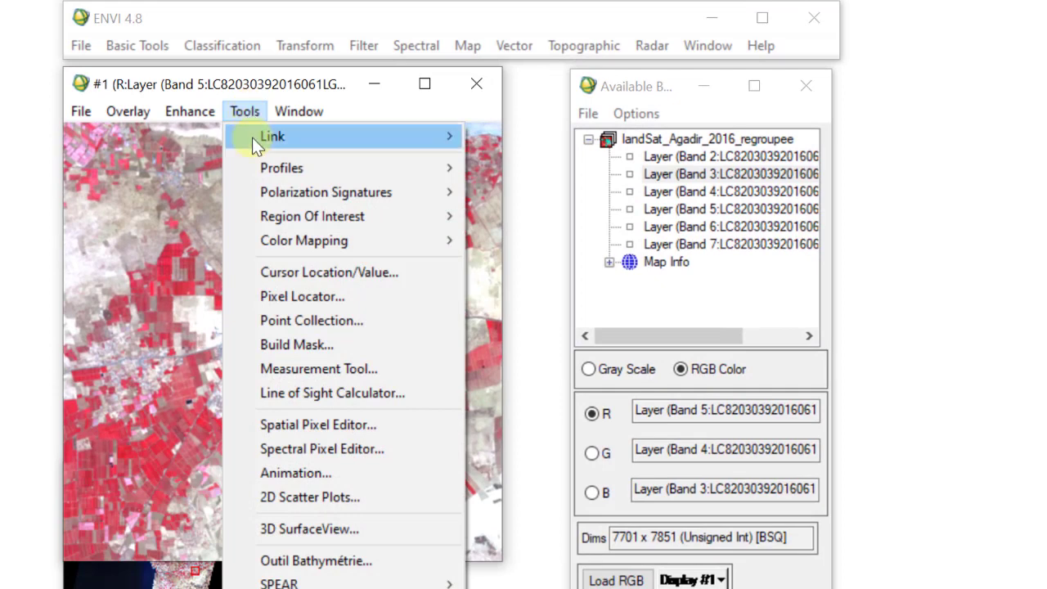
{"action": "left_click", "coordinate": [304, 451]}
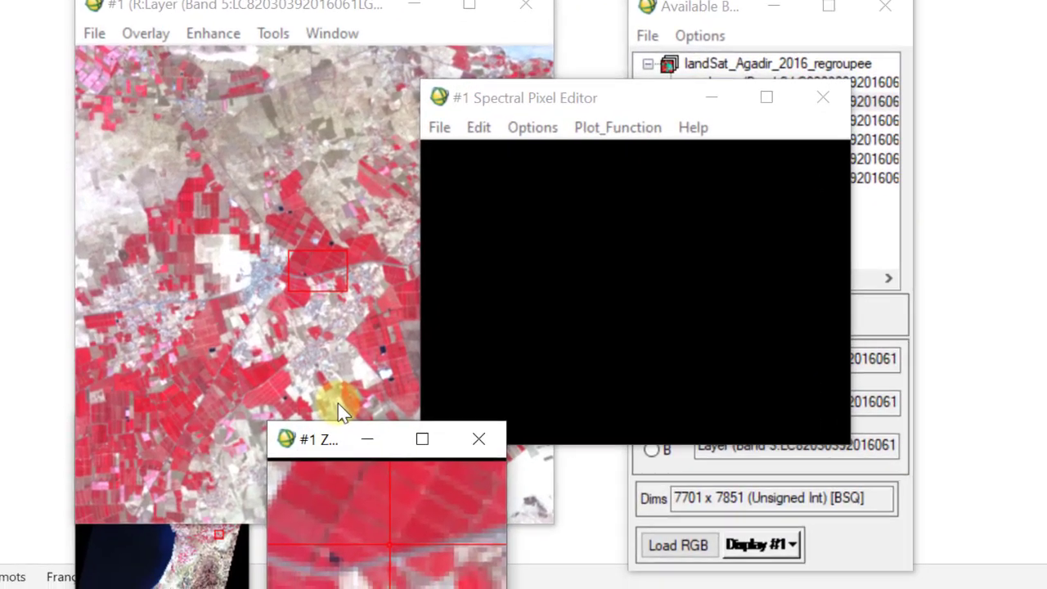
{"action": "left_click", "coordinate": [382, 510]}
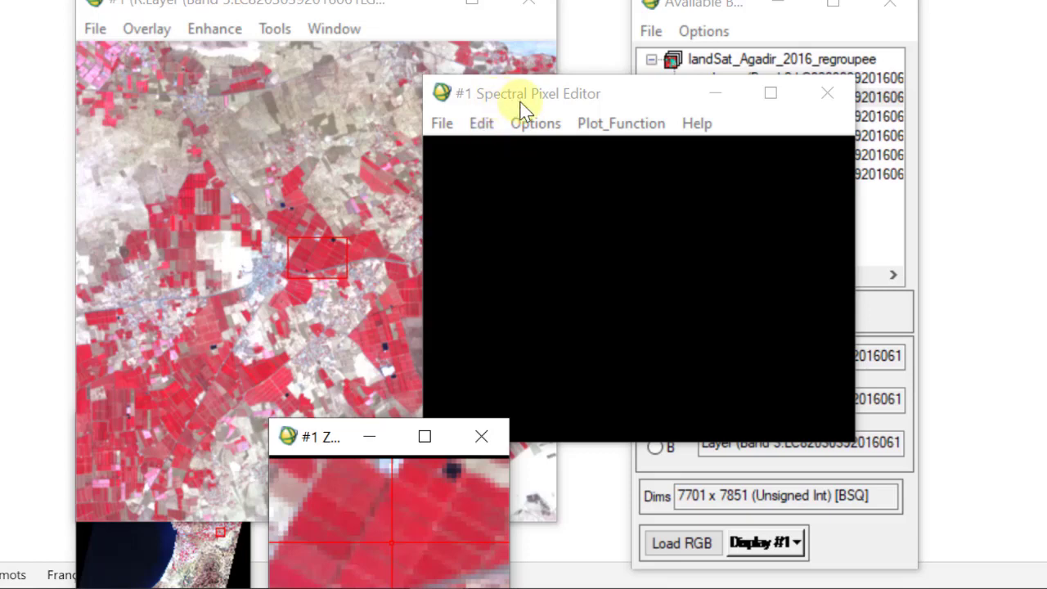
{"action": "left_click", "coordinate": [485, 128]}
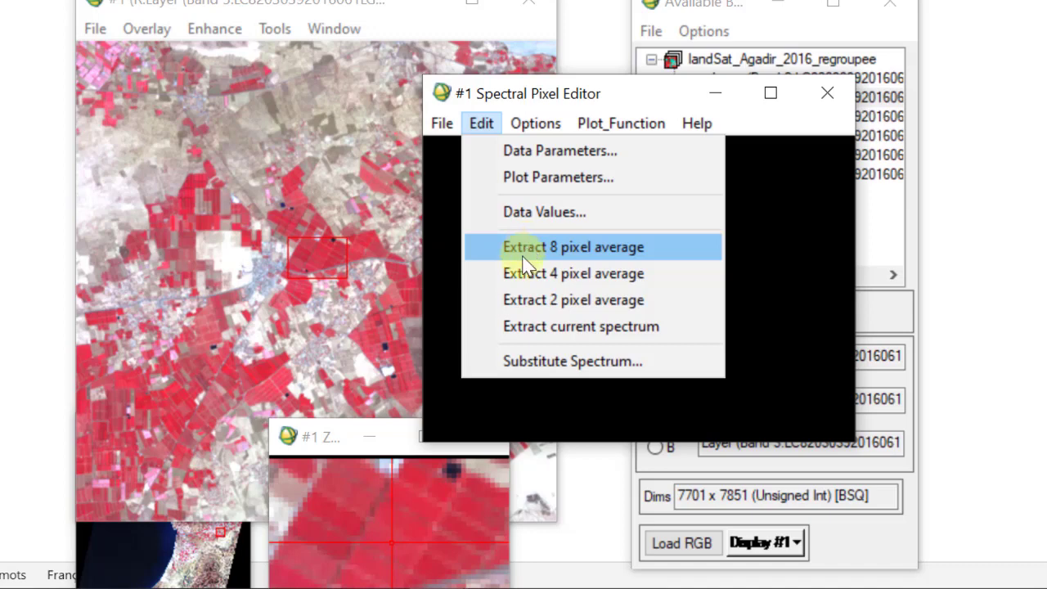
{"action": "left_click", "coordinate": [543, 303]}
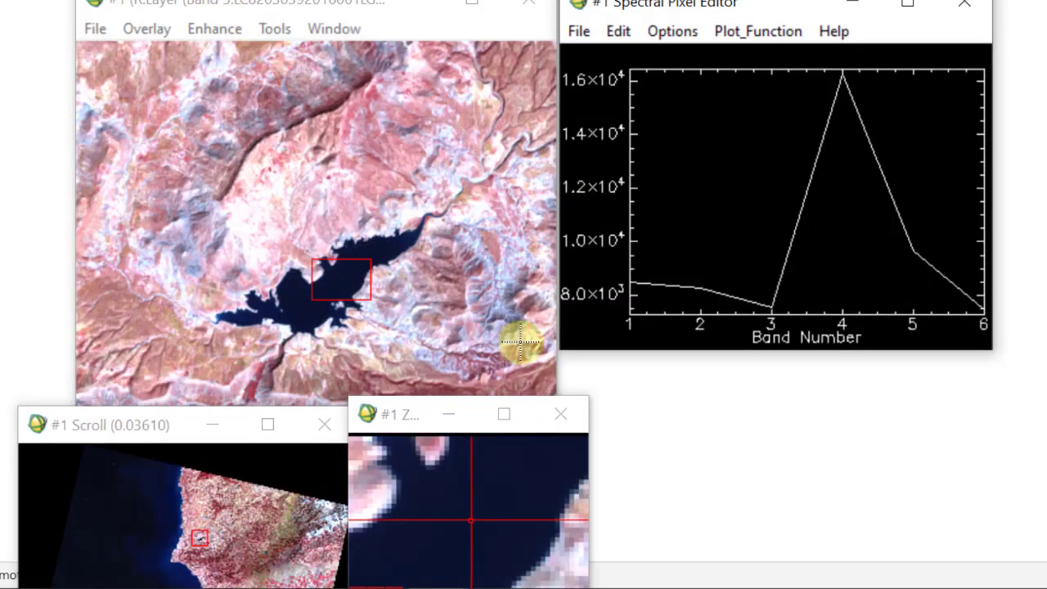
Step: Centre the zoom on the dark reservoir water and extract its 8 pixel average spectrum for comparison with the vegetation curve
{"action": "left_click", "coordinate": [475, 519]}
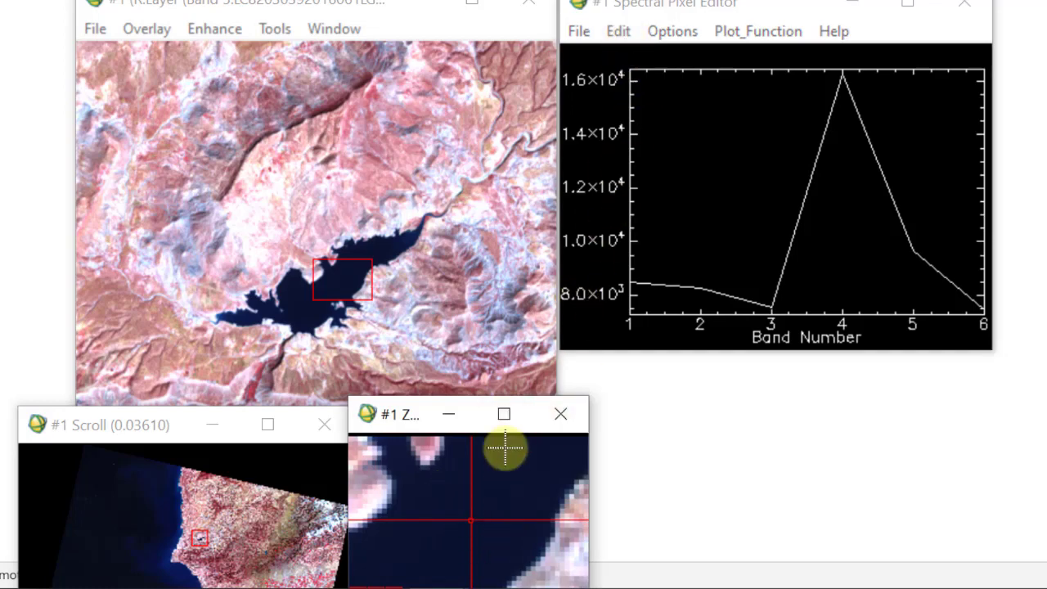
{"action": "left_click", "coordinate": [618, 33]}
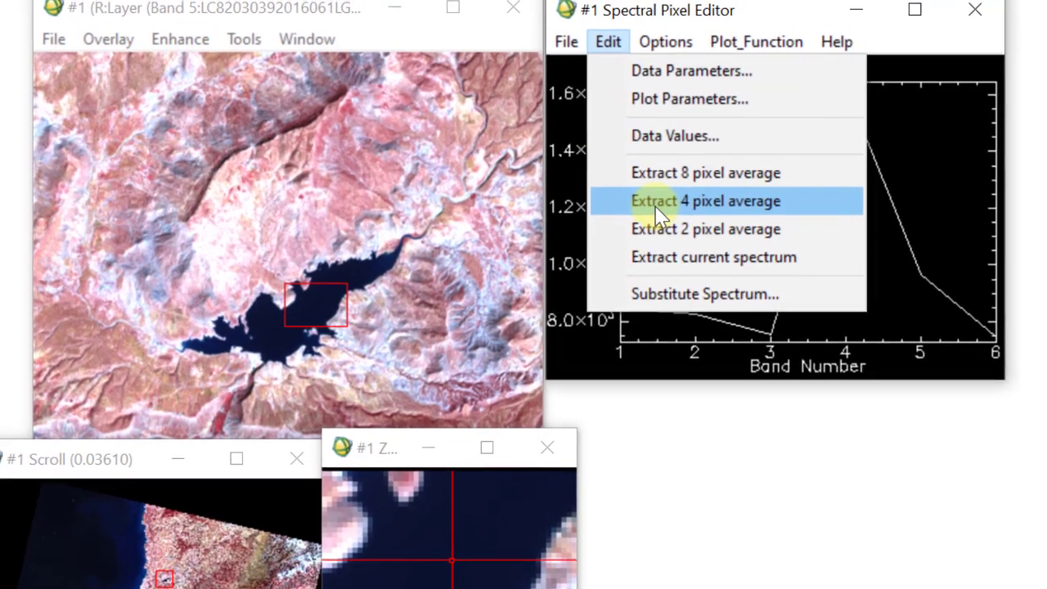
{"action": "left_click", "coordinate": [663, 183]}
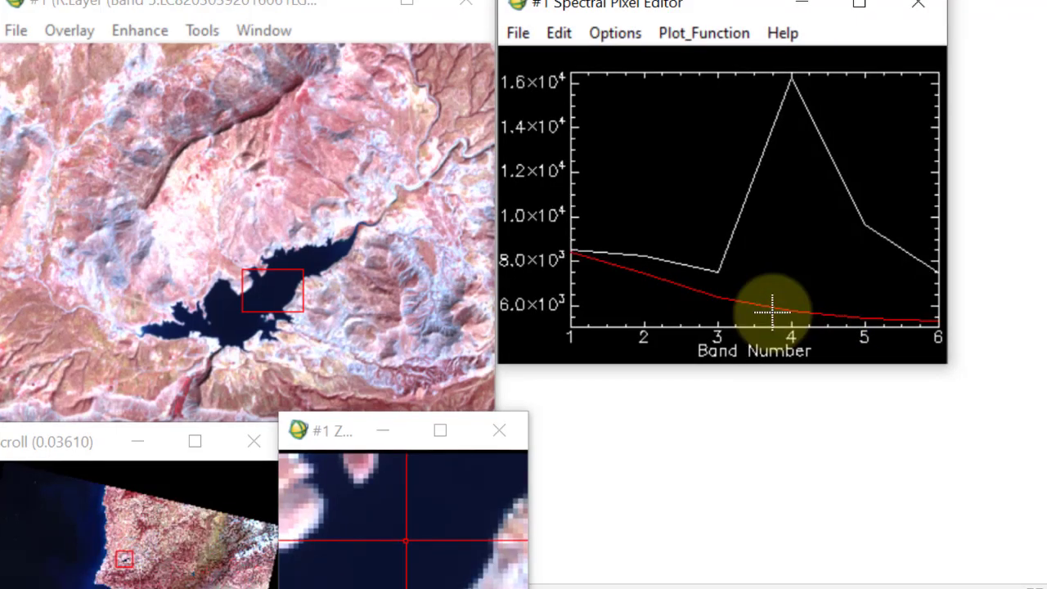
{"action": "mouse_move", "coordinate": [772, 309]}
{"action": "left_mouse_down"}
{"action": "mouse_move", "coordinate": [731, 306]}
{"action": "mouse_move", "coordinate": [911, 320]}
{"action": "mouse_move", "coordinate": [718, 313]}
{"action": "mouse_move", "coordinate": [641, 273]}
{"action": "mouse_move", "coordinate": [702, 297]}
{"action": "mouse_move", "coordinate": [690, 288]}
{"action": "left_mouse_up"}
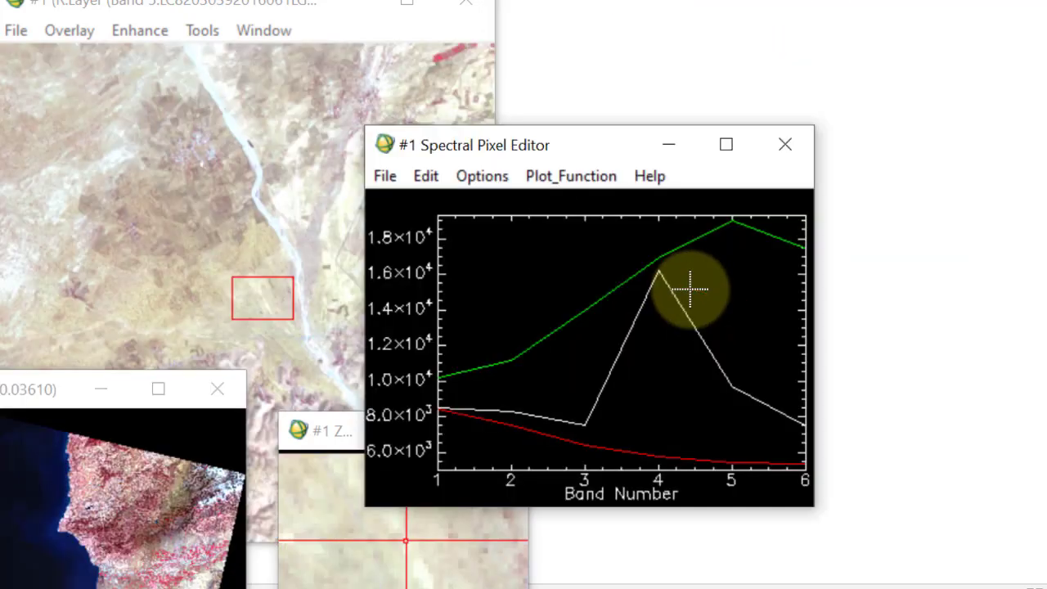
{"action": "mouse_move", "coordinate": [692, 285]}
{"action": "left_mouse_down"}
{"action": "mouse_move", "coordinate": [578, 341]}
{"action": "mouse_move", "coordinate": [637, 311]}
{"action": "left_mouse_up"}
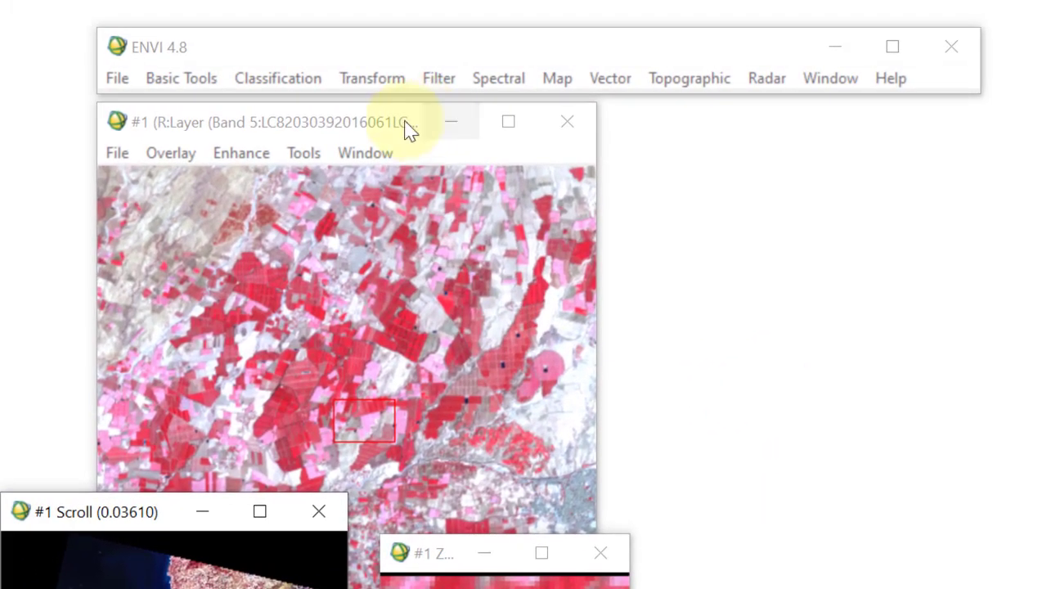
Step: Create a 2D scatter plot of the composite with Band 4 on X and Band 5 on Y
{"action": "left_click", "coordinate": [304, 158]}
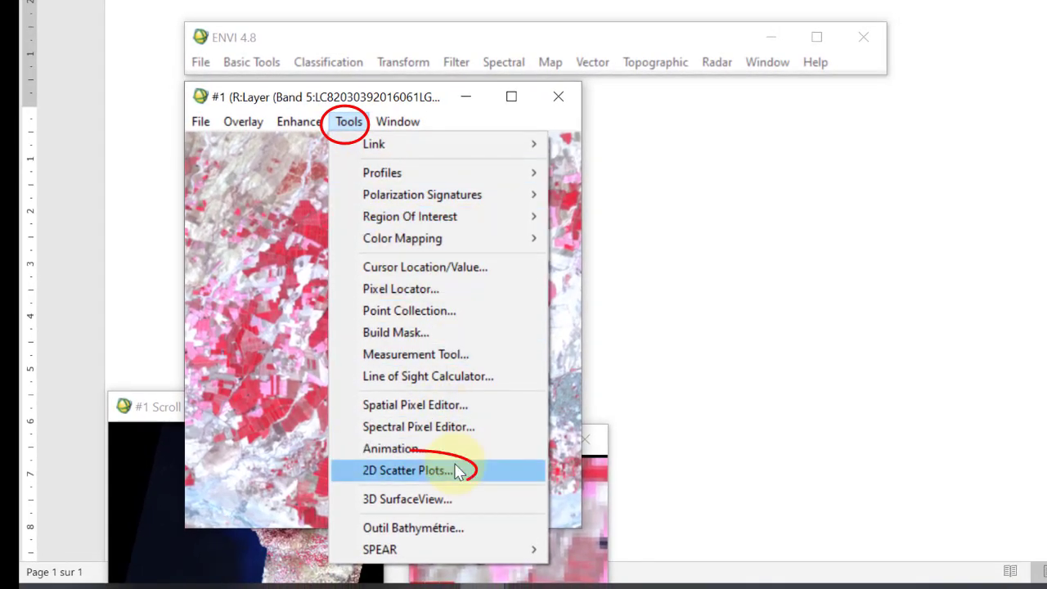
{"action": "left_click", "coordinate": [458, 472]}
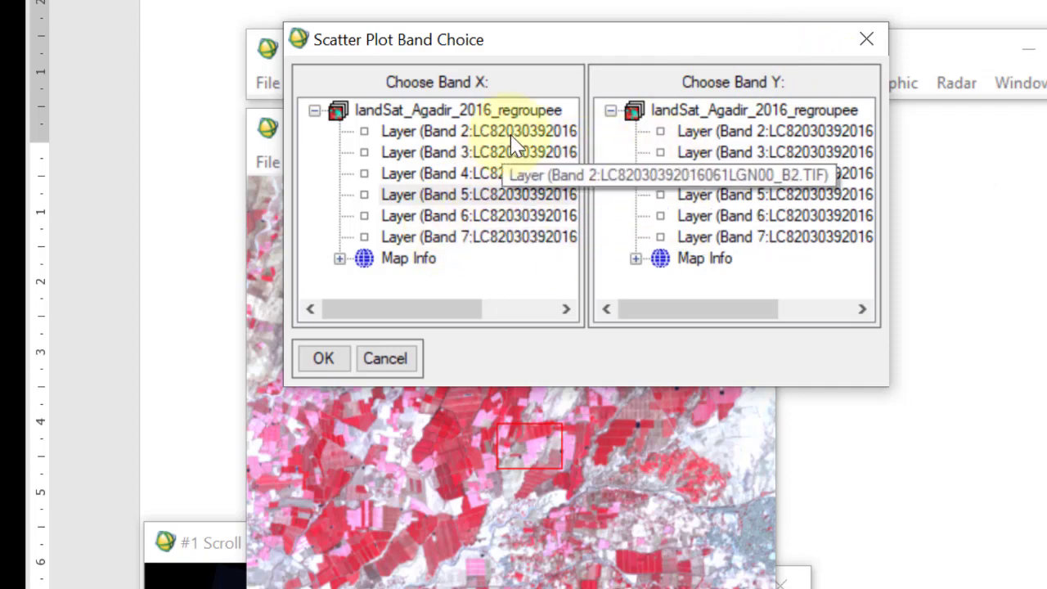
{"action": "left_click", "coordinate": [508, 173]}
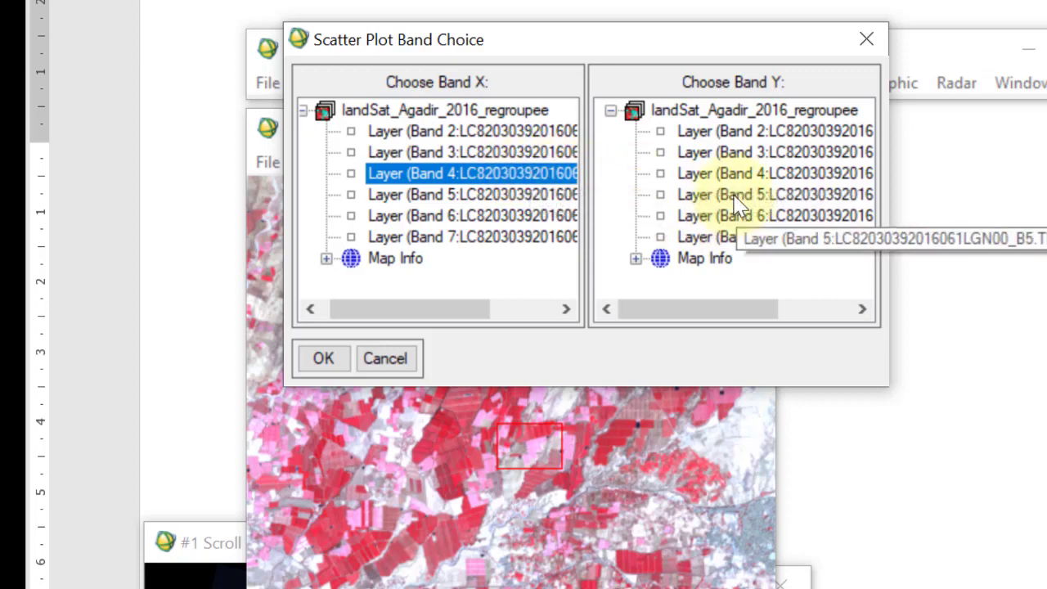
{"action": "left_click", "coordinate": [739, 205]}
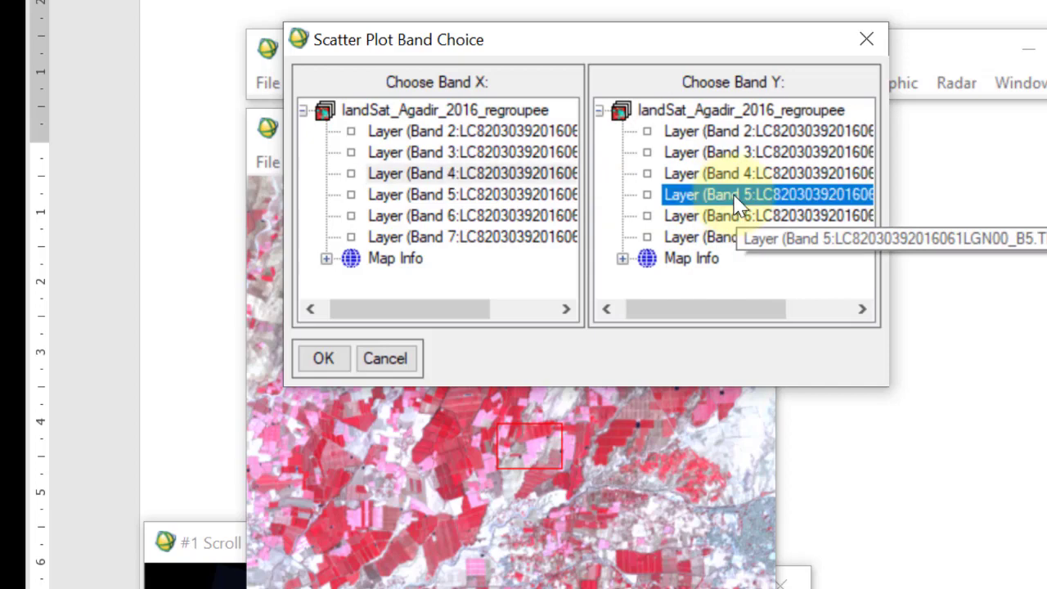
{"action": "left_click", "coordinate": [322, 358]}
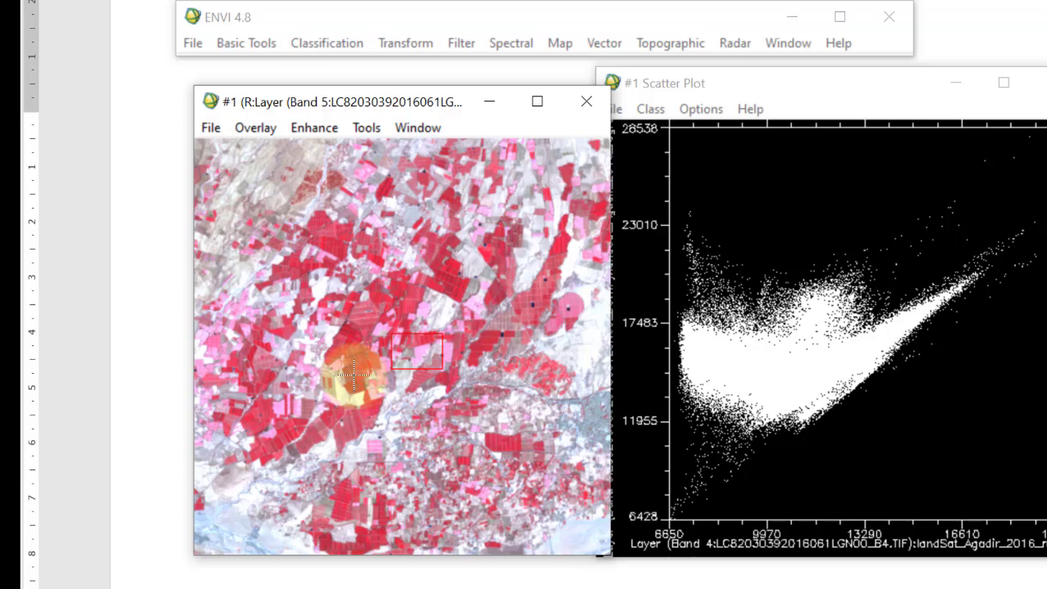
Step: Examine where pixels from the red vegetation fields and the pale bare soil fall in the Band 4/Band 5 scatter plot
{"action": "left_click_drag", "start_coordinate": [355, 374], "coordinate": [358, 378]}
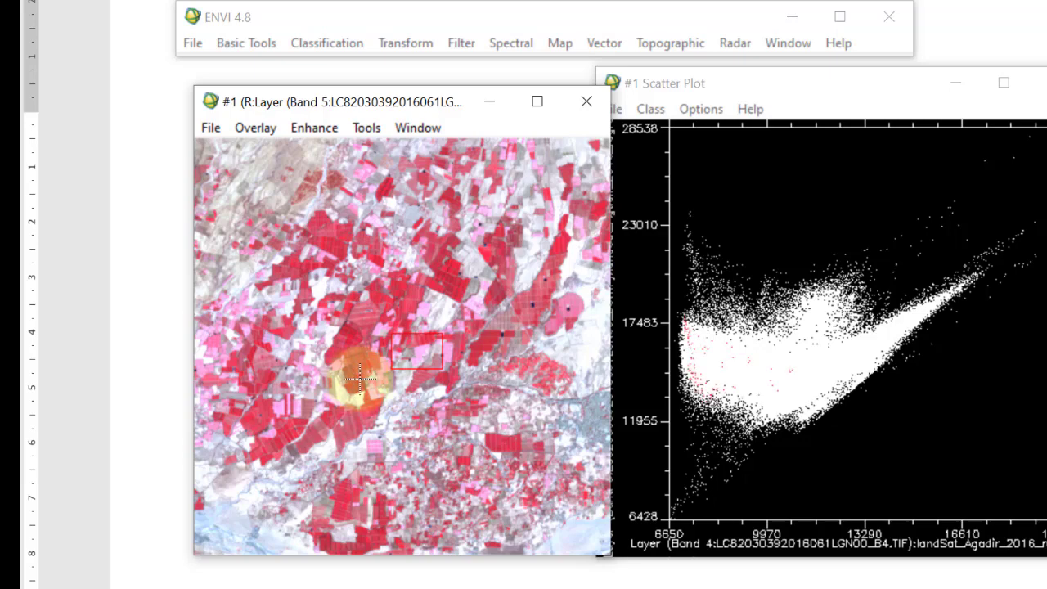
{"action": "left_click_drag", "start_coordinate": [358, 378], "coordinate": [360, 378]}
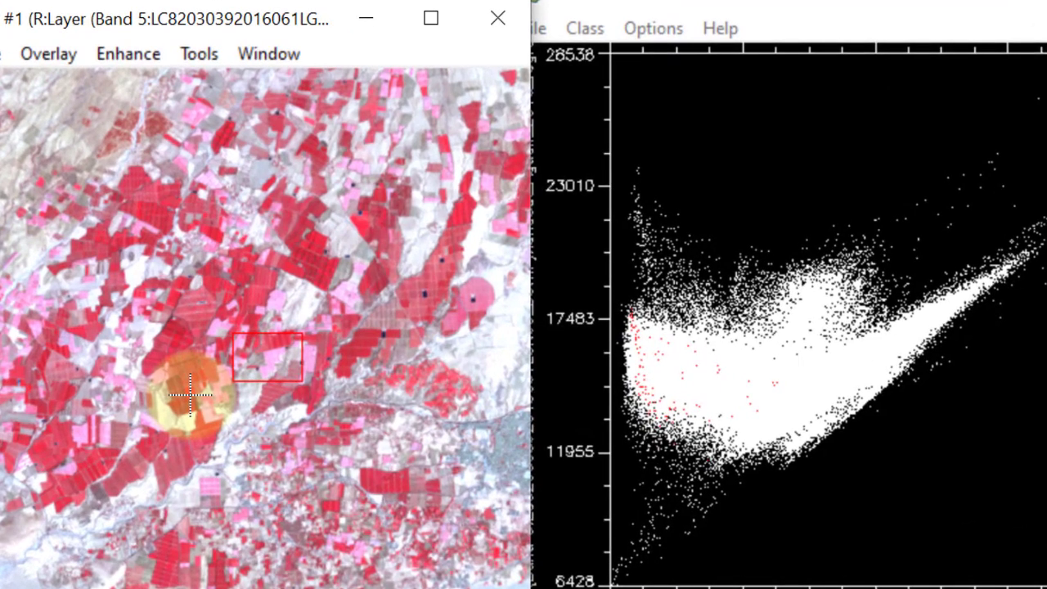
{"action": "left_click_drag", "start_coordinate": [190, 395], "coordinate": [194, 399]}
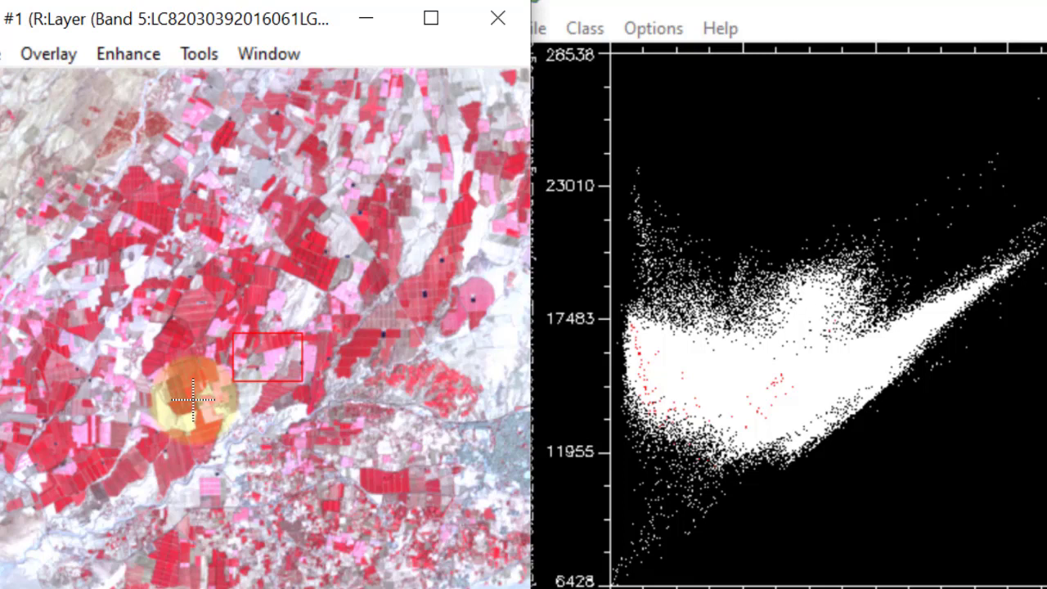
{"action": "left_click_drag", "start_coordinate": [194, 399], "coordinate": [473, 347]}
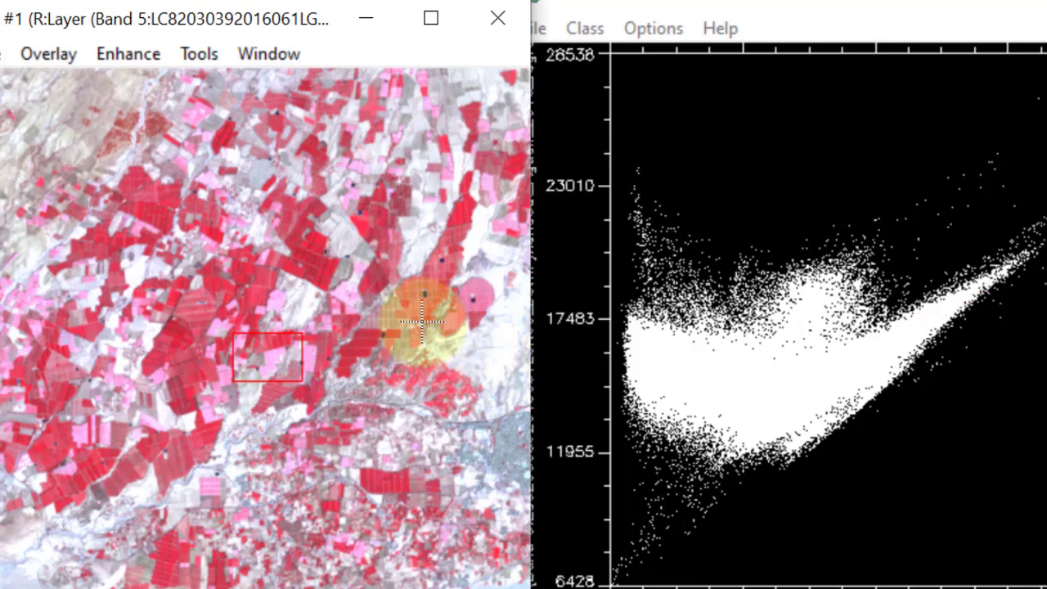
{"action": "left_click_drag", "start_coordinate": [425, 292], "coordinate": [422, 292]}
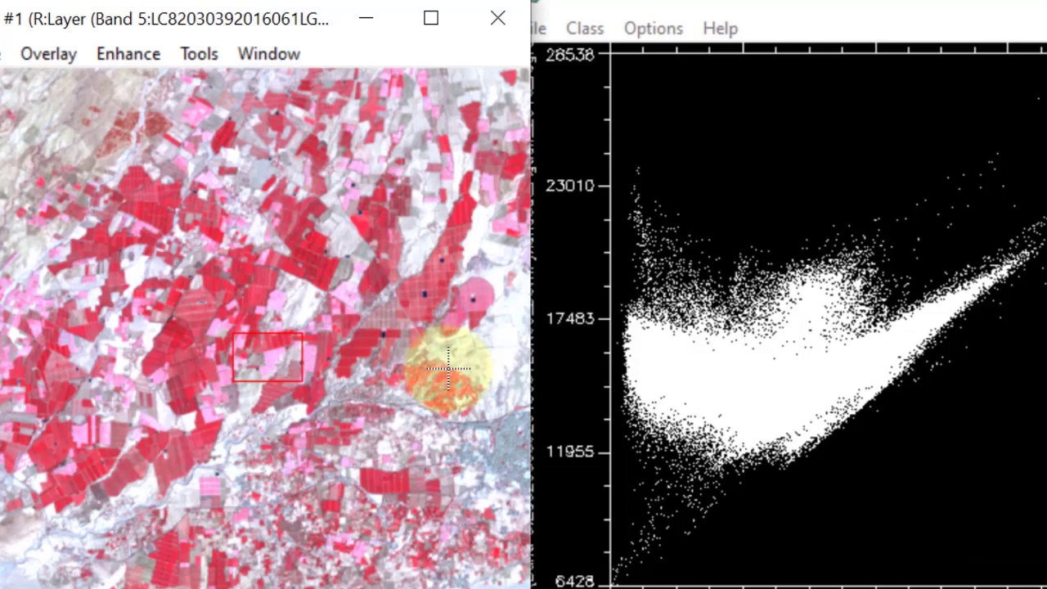
{"action": "left_click_drag", "start_coordinate": [480, 345], "coordinate": [479, 342]}
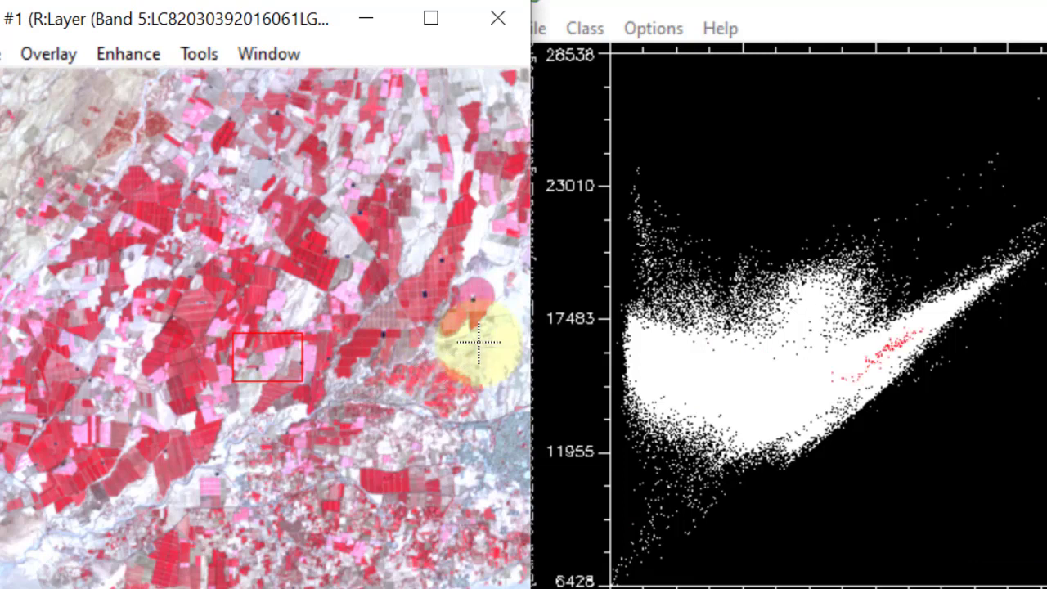
{"action": "left_click_drag", "start_coordinate": [479, 342], "coordinate": [479, 344]}
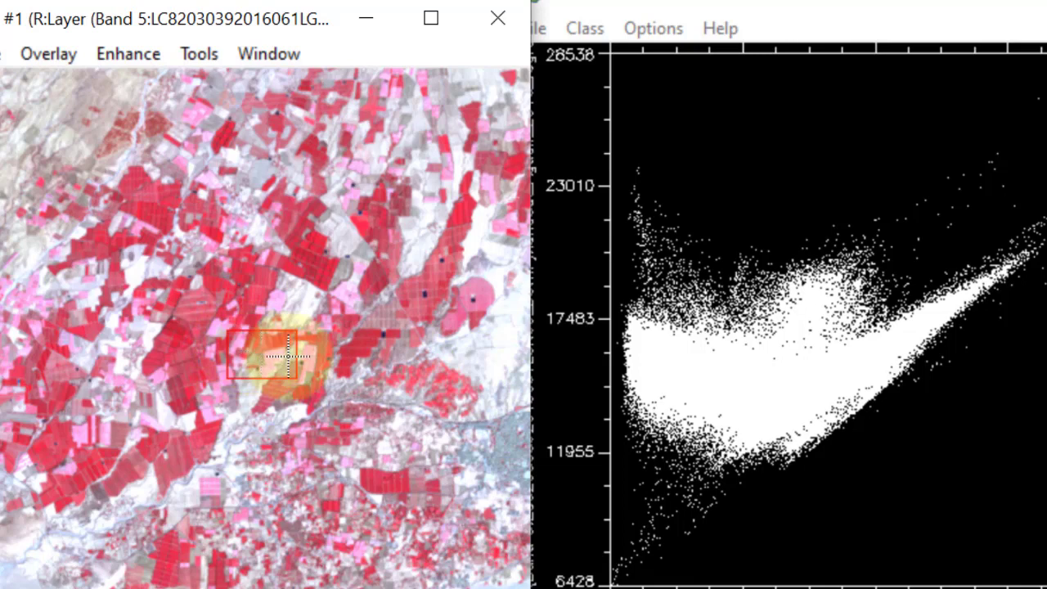
{"action": "left_click_drag", "start_coordinate": [280, 360], "coordinate": [297, 358]}
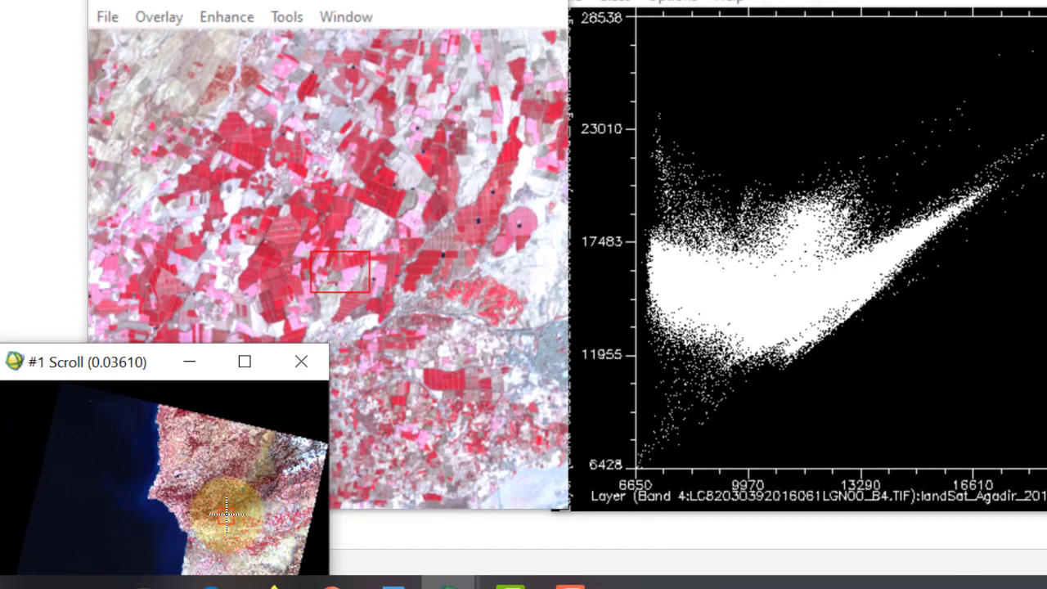
Step: Move the displayed area to several other parts of the scene to compare their scatter plots
{"action": "left_click", "coordinate": [227, 513]}
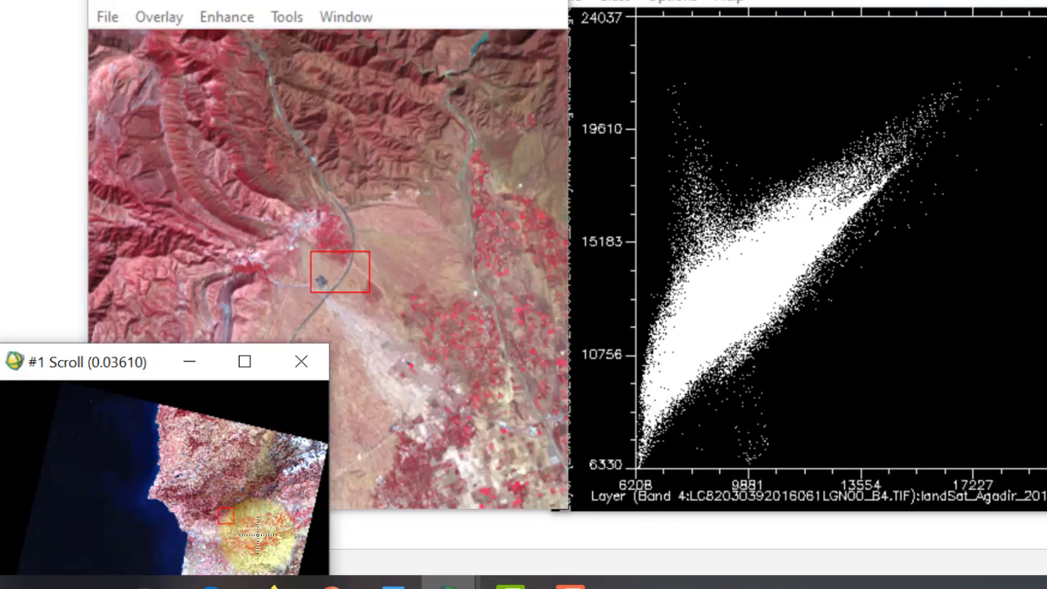
{"action": "left_click", "coordinate": [260, 521]}
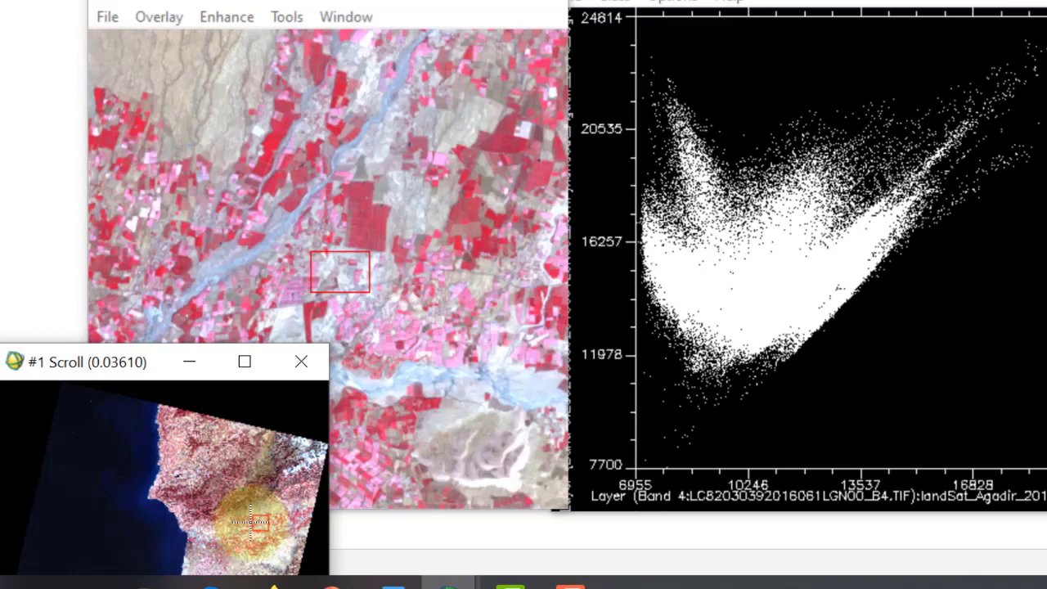
{"action": "left_click", "coordinate": [216, 527]}
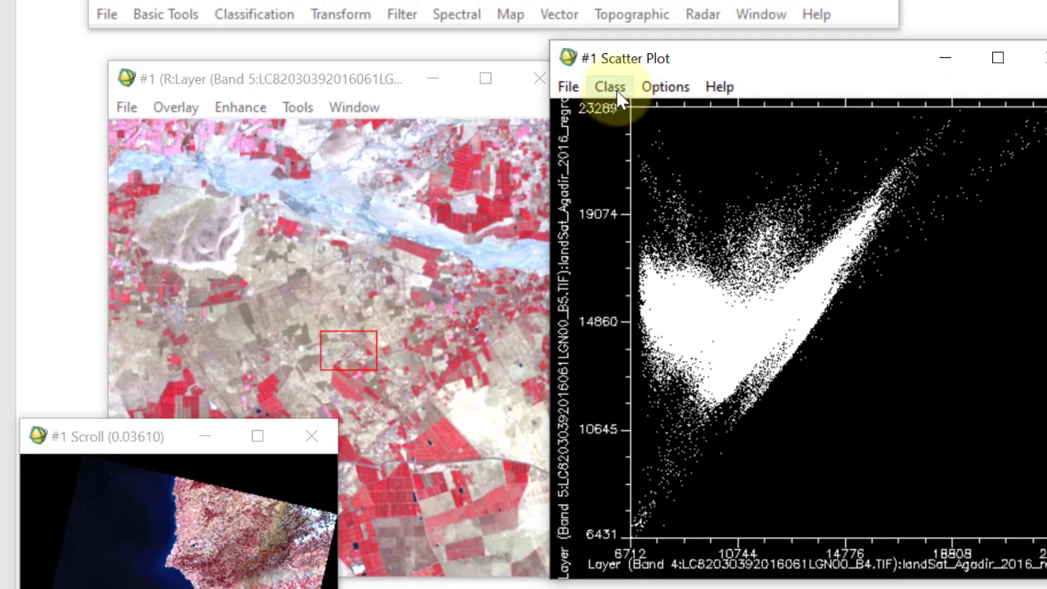
Step: Set the scatter plot class colour to Green and switch the image interaction to Image: ROI
{"action": "left_click", "coordinate": [617, 92]}
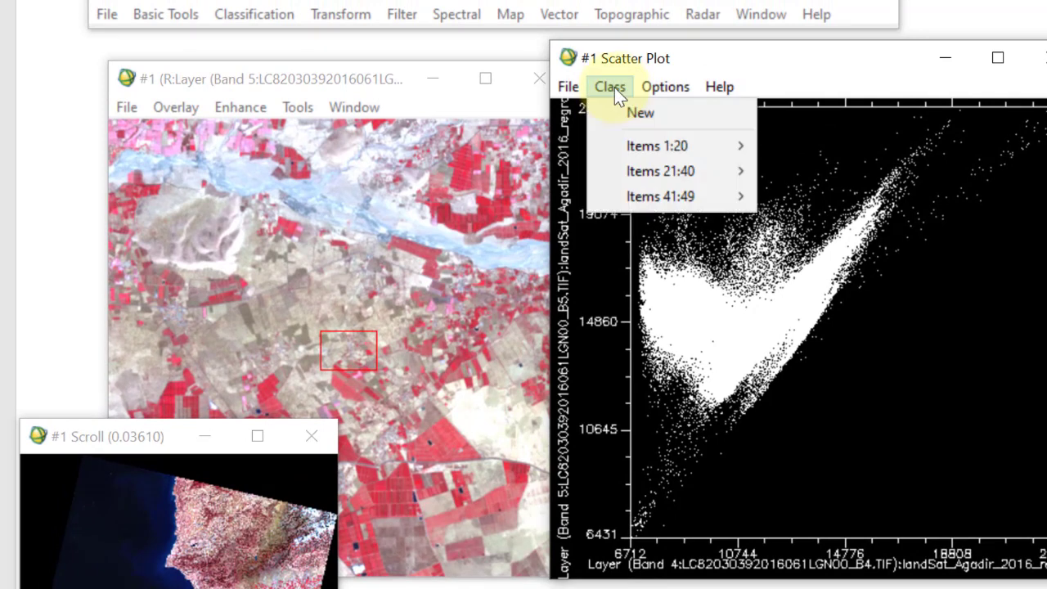
{"action": "mouse_move", "coordinate": [656, 152]}
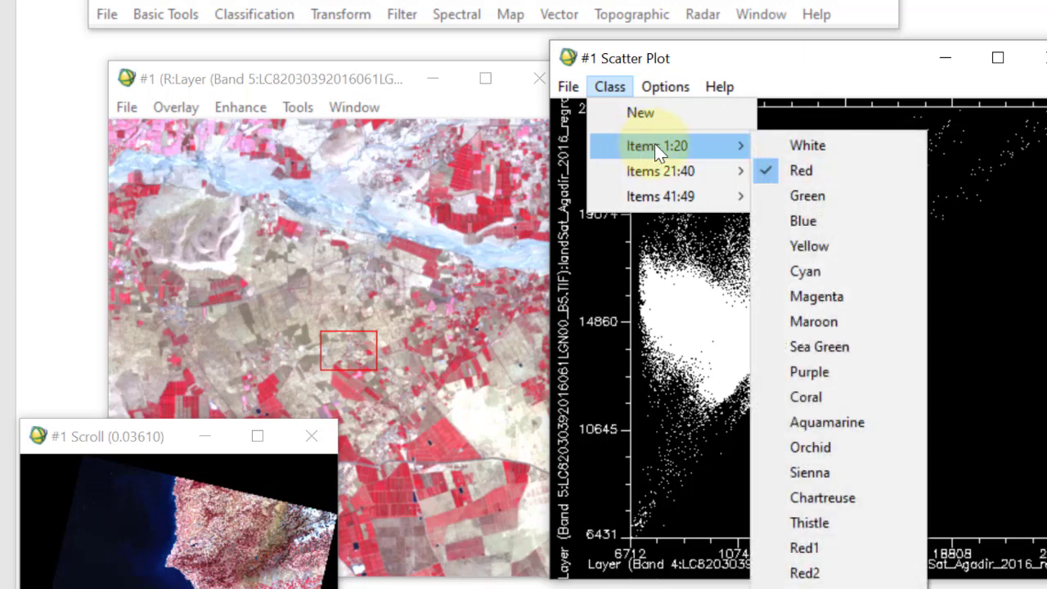
{"action": "left_click", "coordinate": [785, 197]}
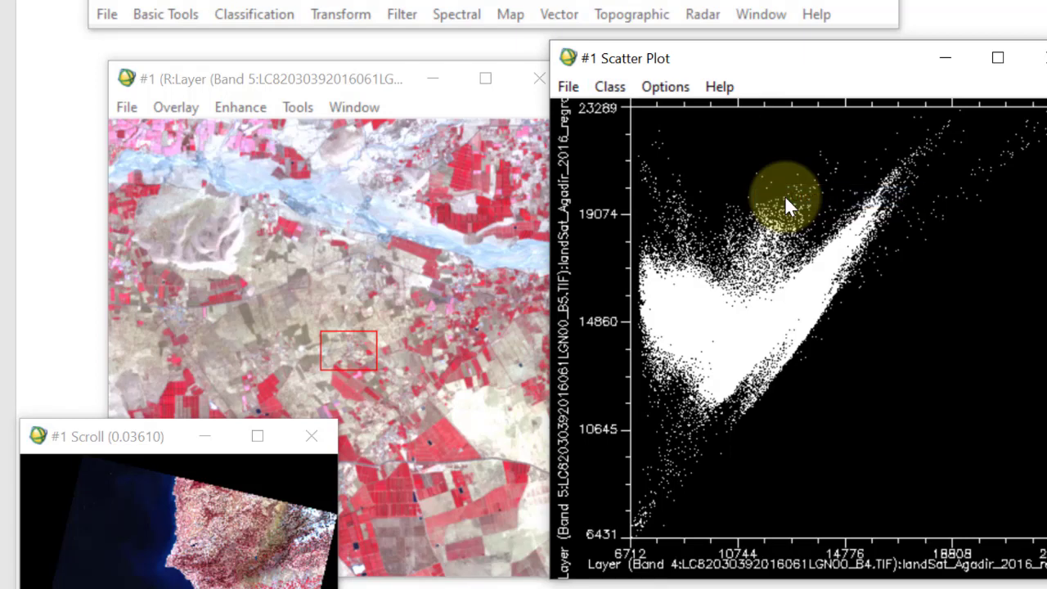
{"action": "left_click", "coordinate": [665, 85]}
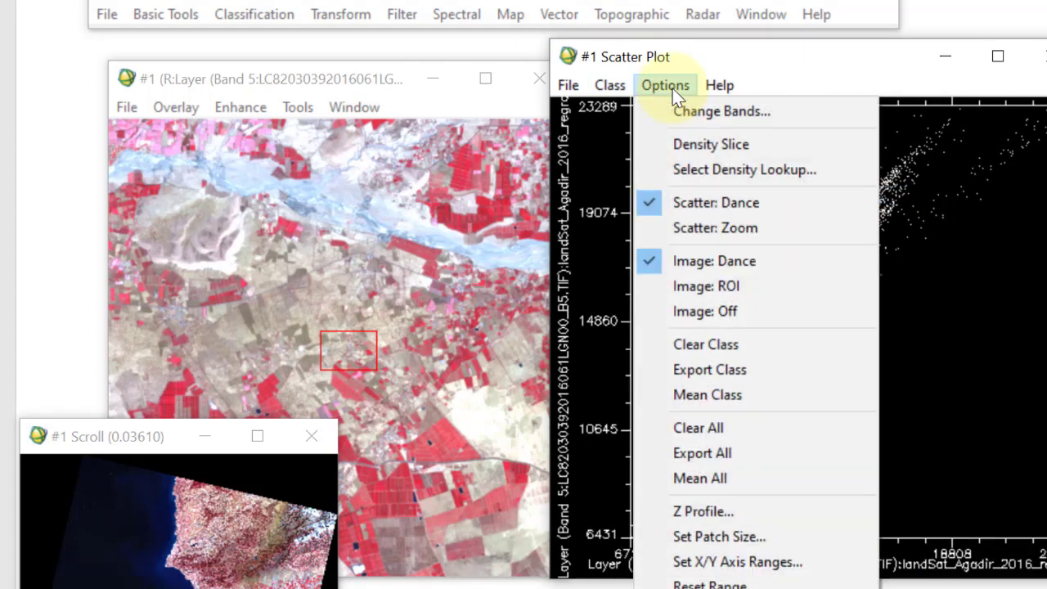
{"action": "left_click", "coordinate": [694, 289]}
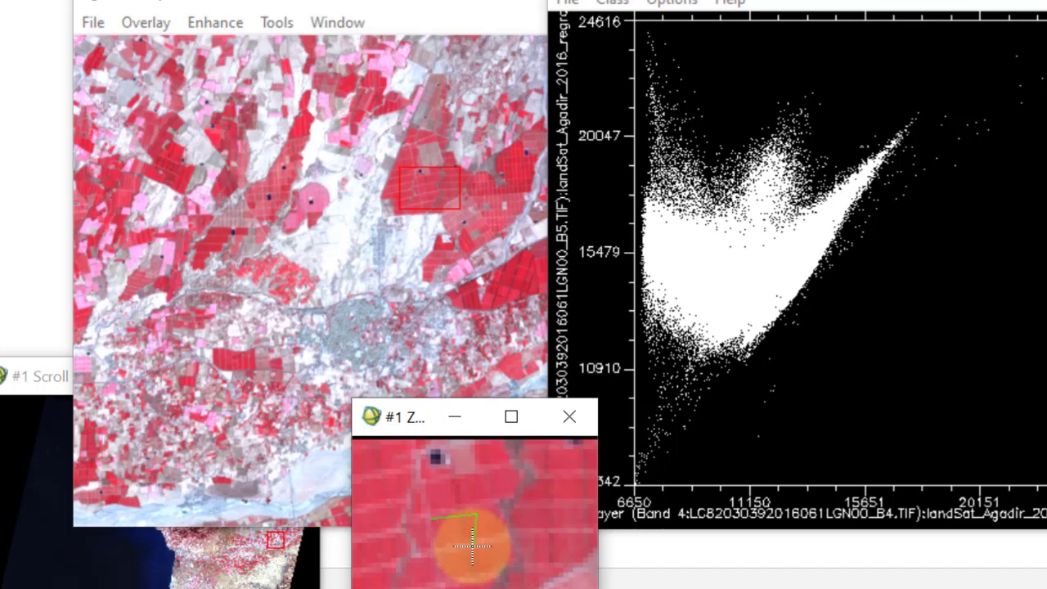
Step: Complete a small four-sided green ROI over the red vegetation field in the zoom view
{"action": "left_click", "coordinate": [473, 544]}
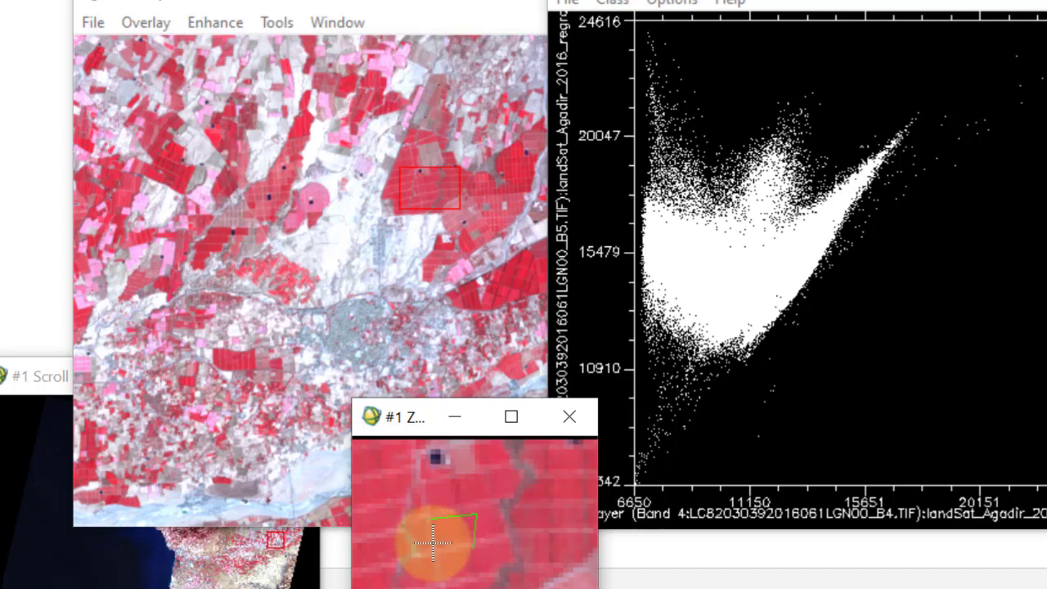
{"action": "left_click", "coordinate": [435, 545]}
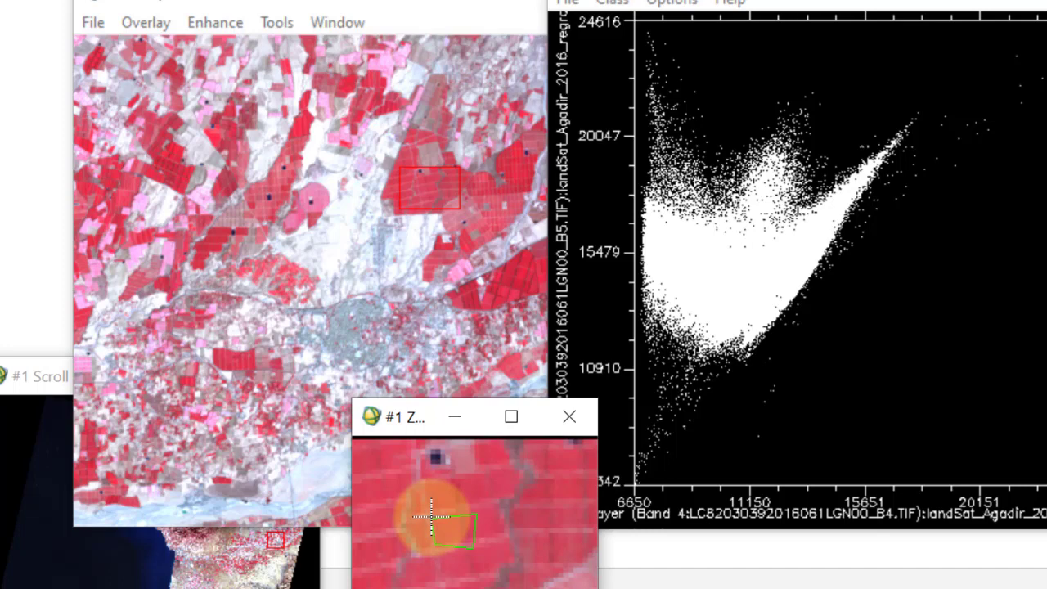
{"action": "right_click", "coordinate": [431, 516]}
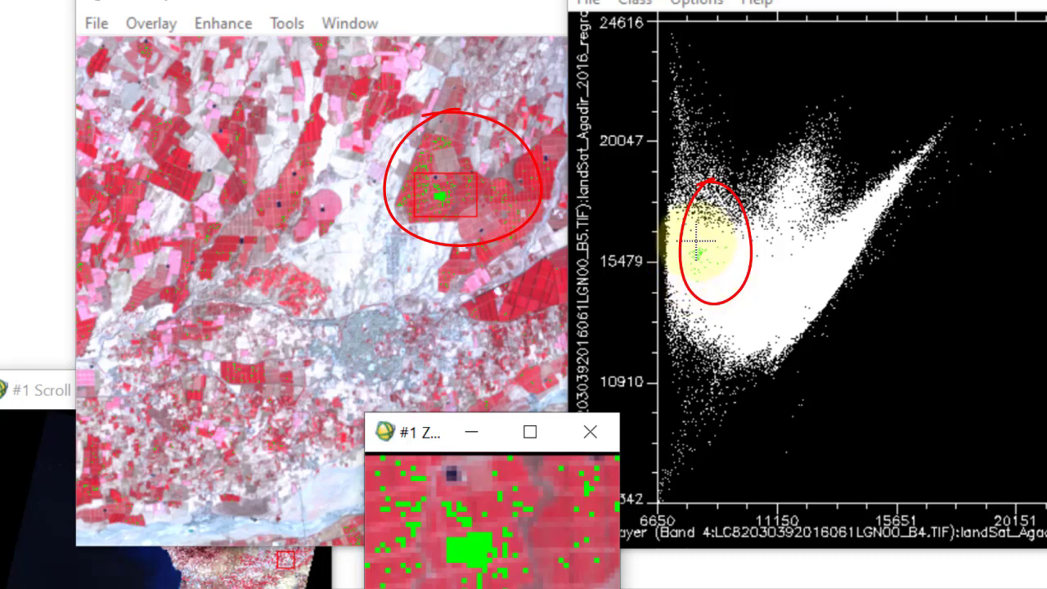
Step: Draw a small closed green polygon around the vegetation pixel cluster in the scatter plot, near Band 5 values of about 15,500
{"action": "left_click", "coordinate": [708, 251]}
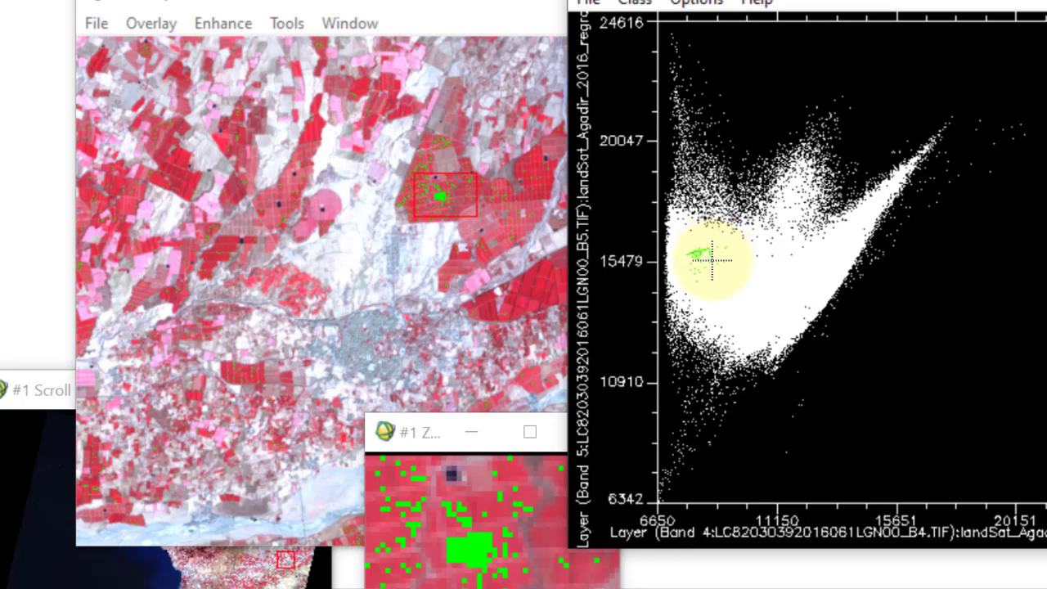
{"action": "mouse_move", "coordinate": [712, 260]}
{"action": "left_mouse_down"}
{"action": "mouse_move", "coordinate": [691, 276]}
{"action": "mouse_move", "coordinate": [689, 255]}
{"action": "left_mouse_up"}
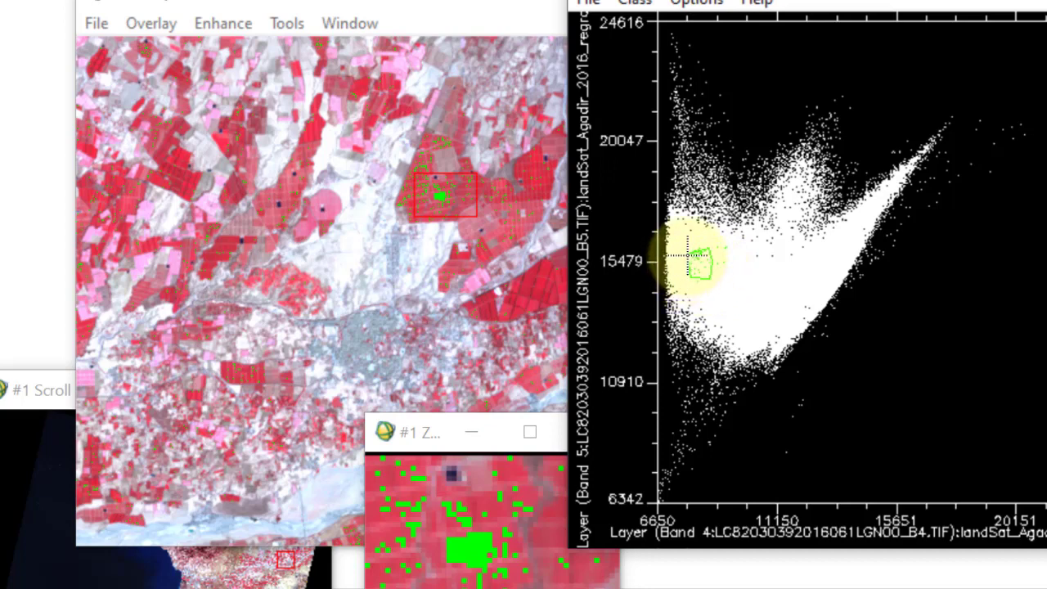
{"action": "right_click", "coordinate": [689, 256]}
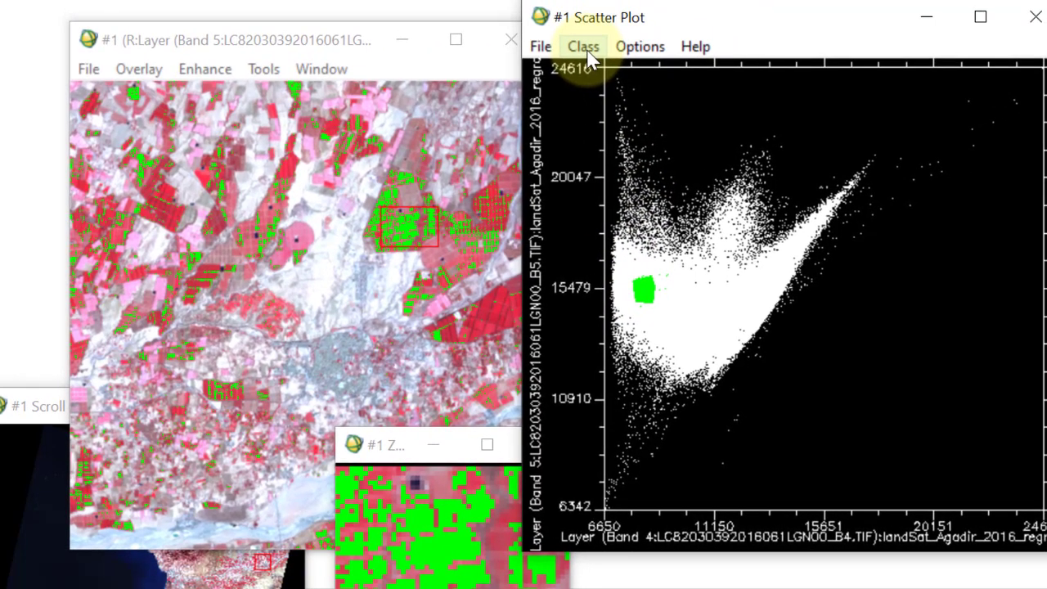
Step: Start a new scatter plot class and set its colour to Blue
{"action": "left_click", "coordinate": [584, 46]}
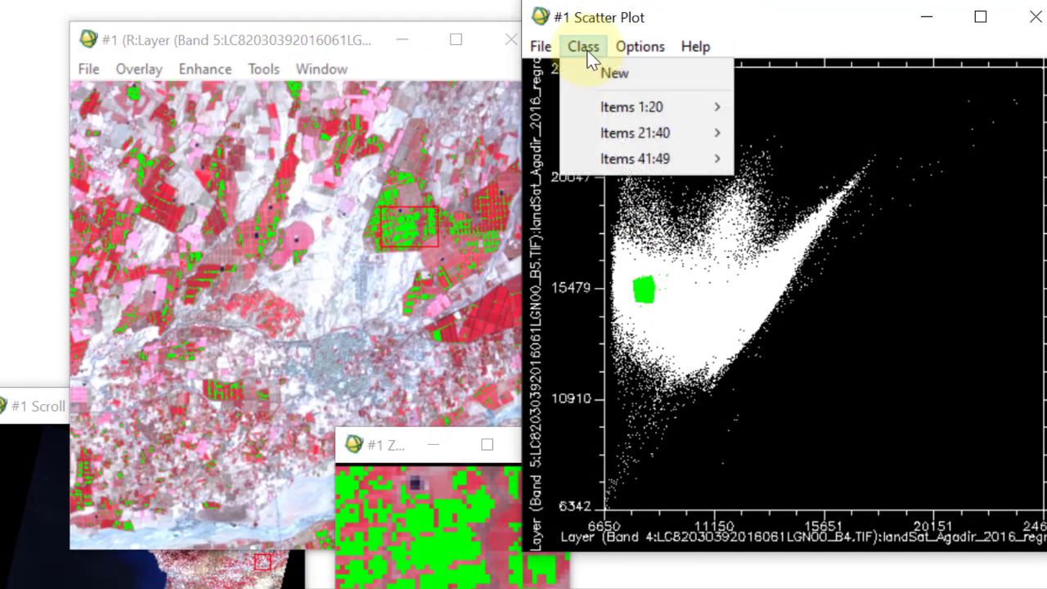
{"action": "left_click", "coordinate": [610, 86]}
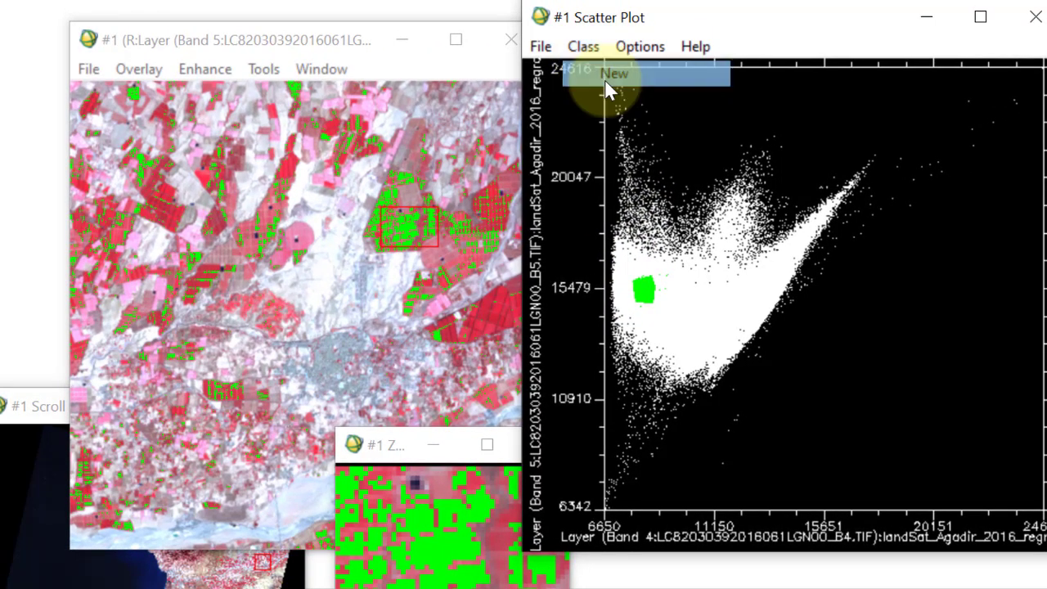
{"action": "left_click", "coordinate": [585, 46]}
{"action": "mouse_move", "coordinate": [614, 113]}
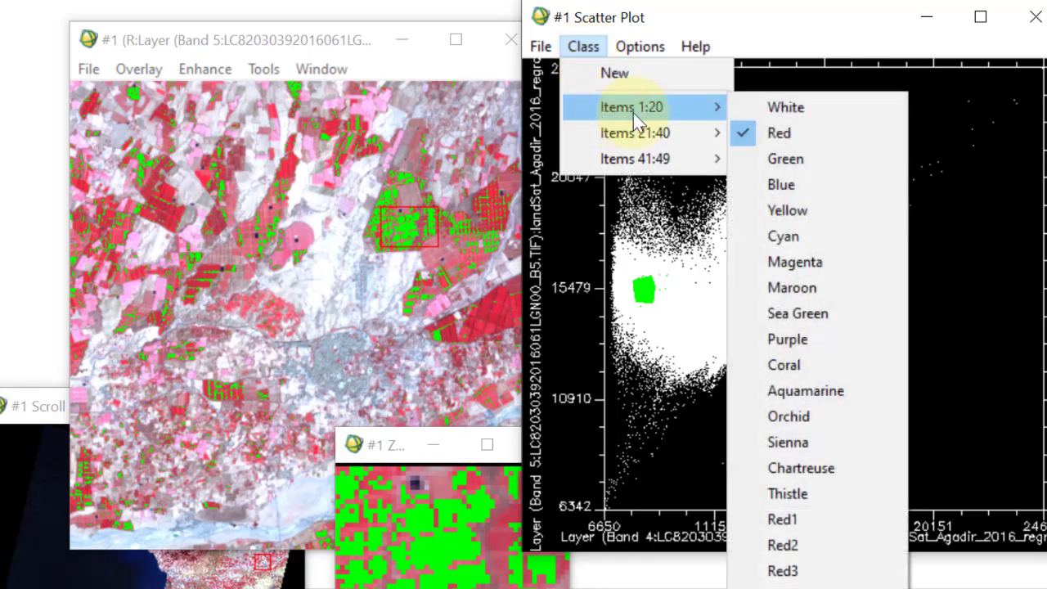
{"action": "left_click", "coordinate": [771, 189]}
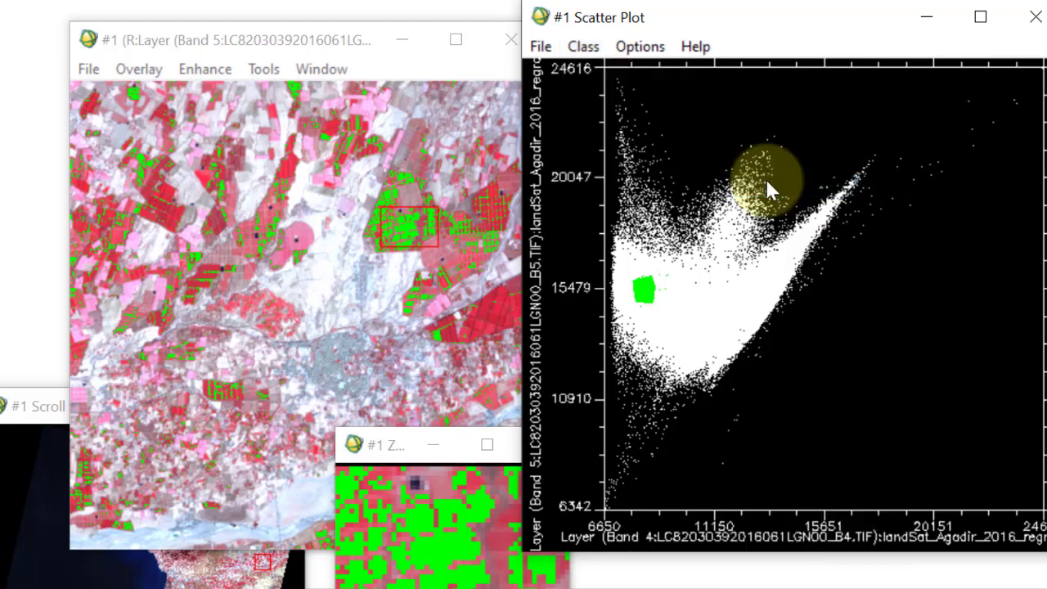